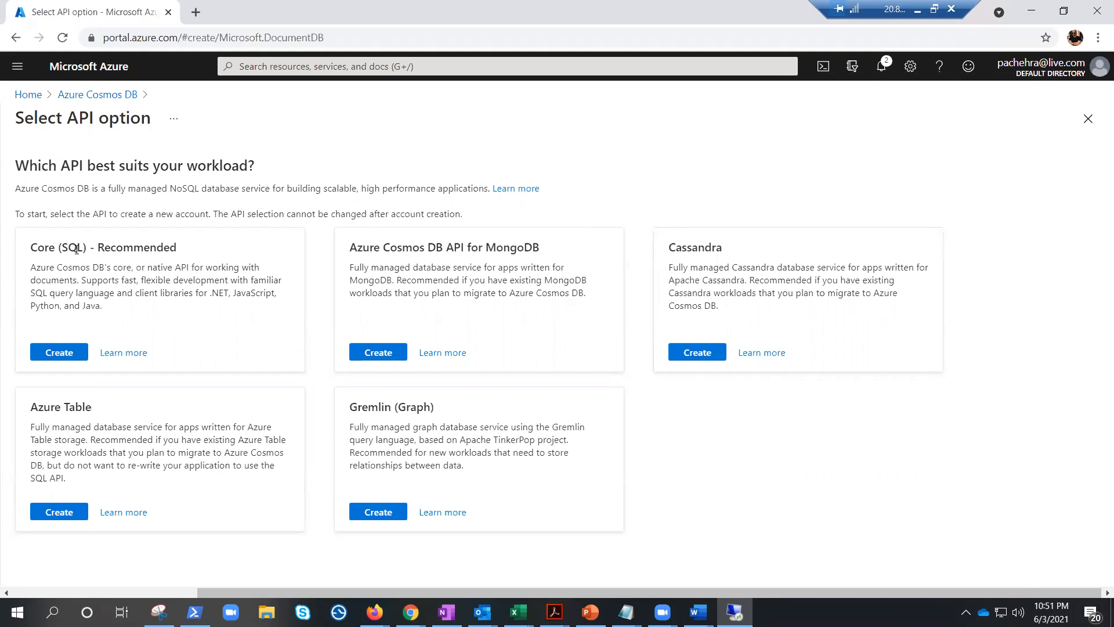
Start creating a Core (SQL) Cosmos DB account and add a new resource group named cosmos-rg for it.
click(60, 353)
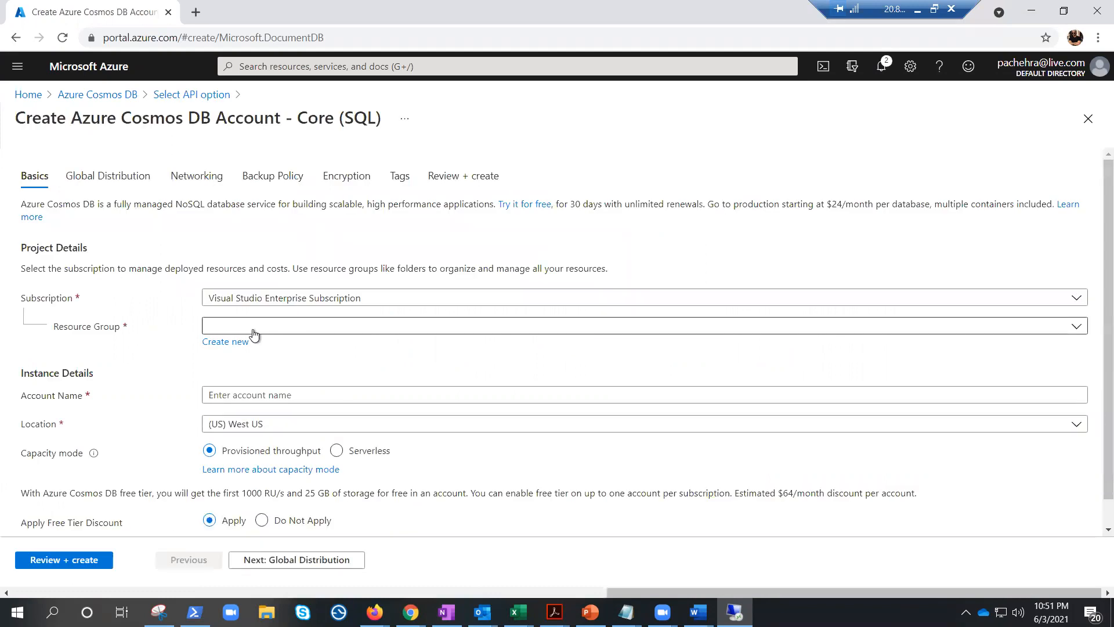
click(229, 349)
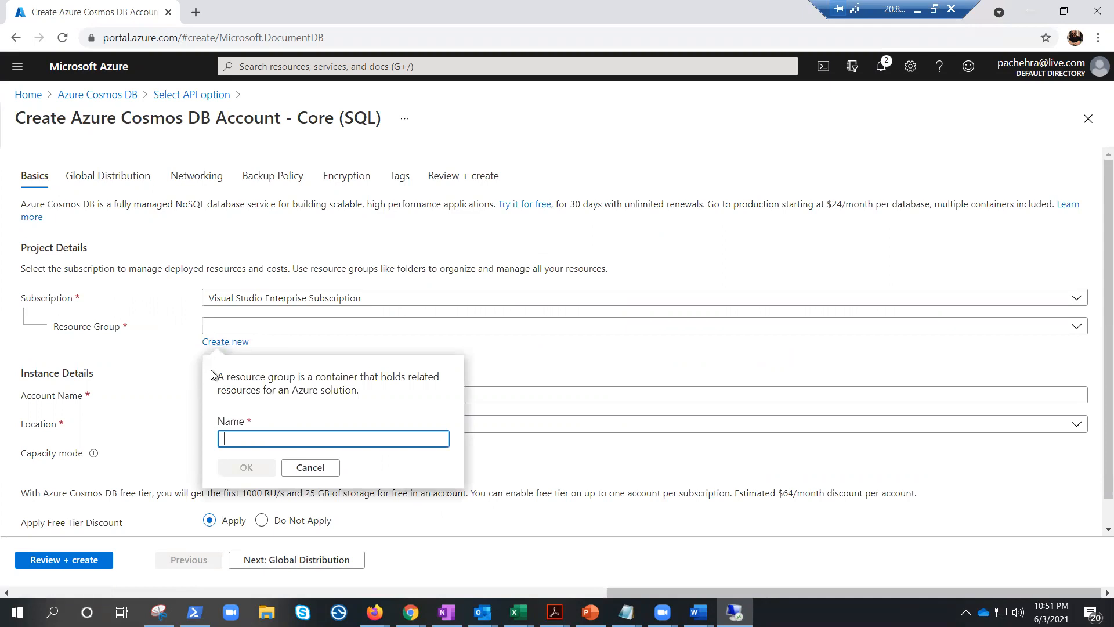
text(cosmos-rg)
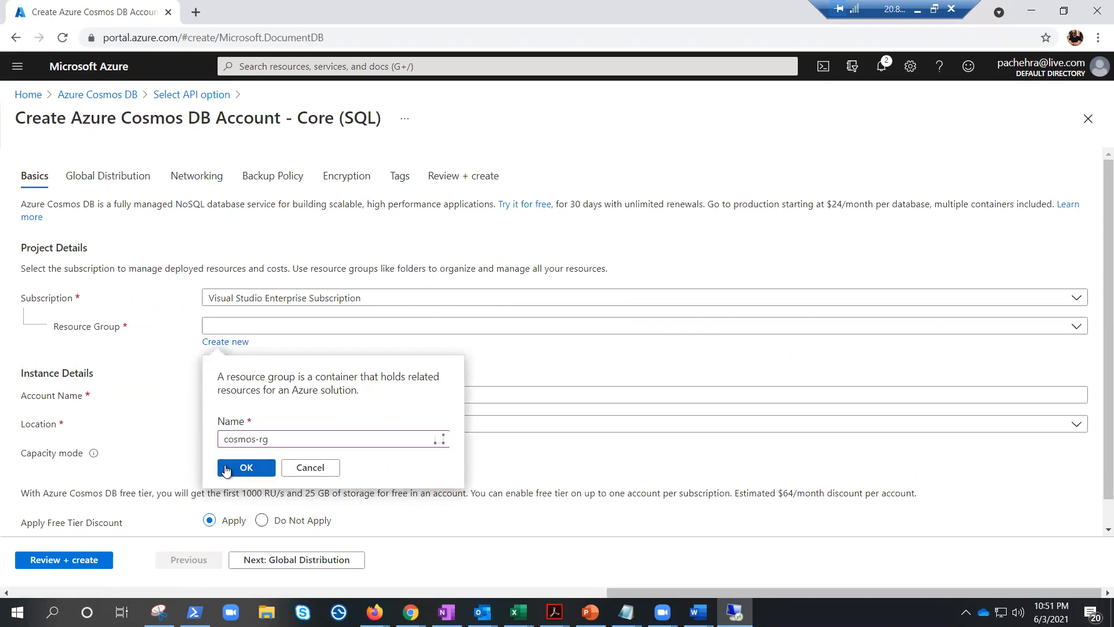
click(226, 470)
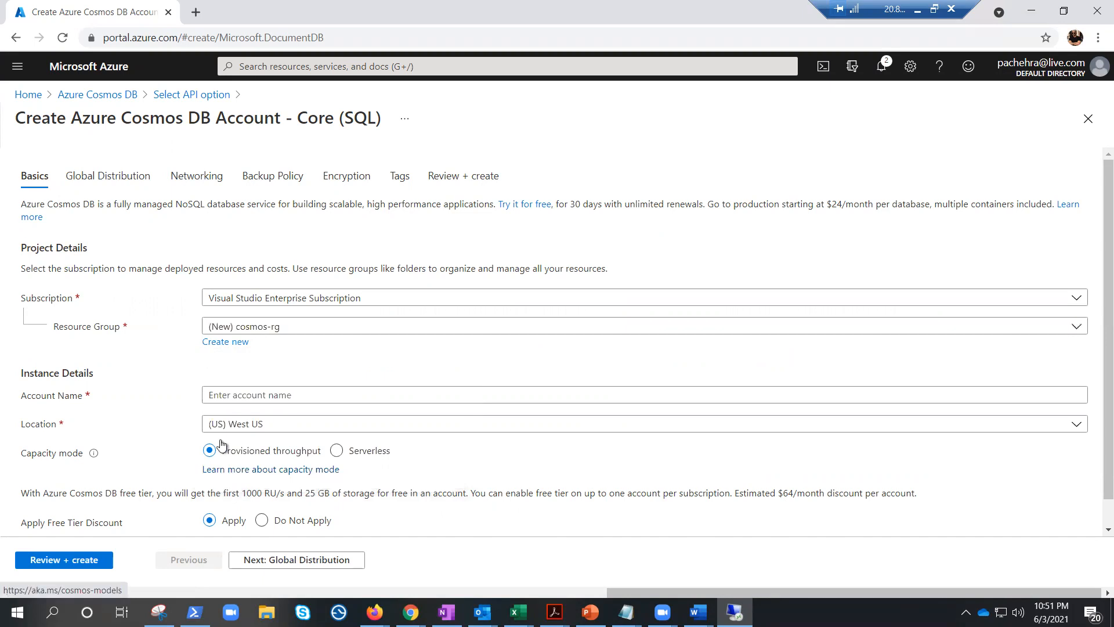
Name the account cosy-accnt-321 and set its location to (US) East US.
click(259, 399)
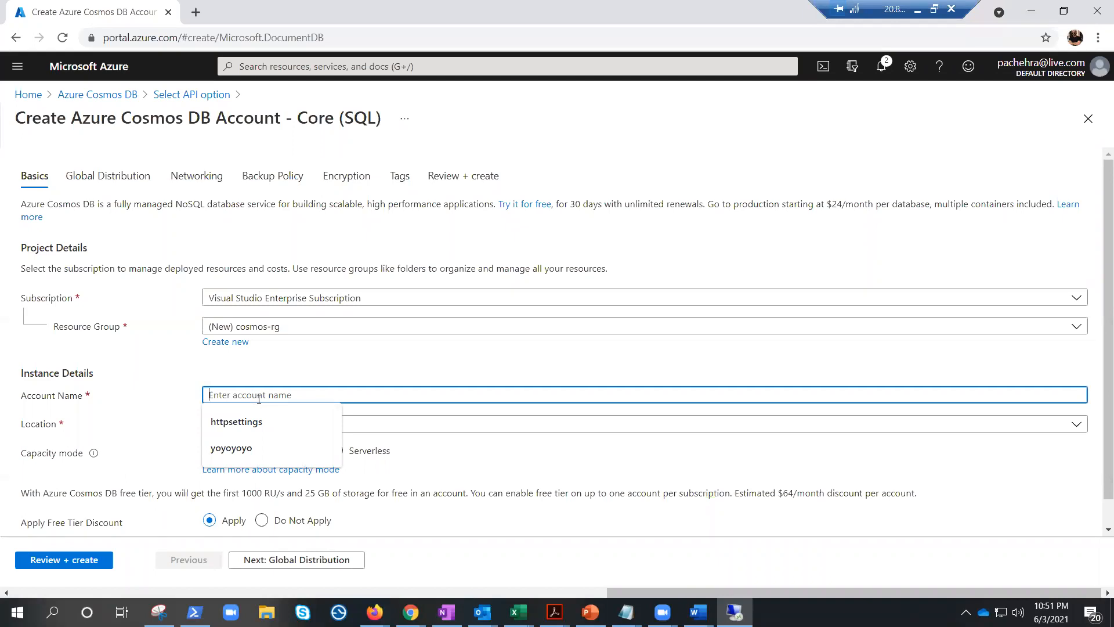
text(cosy)
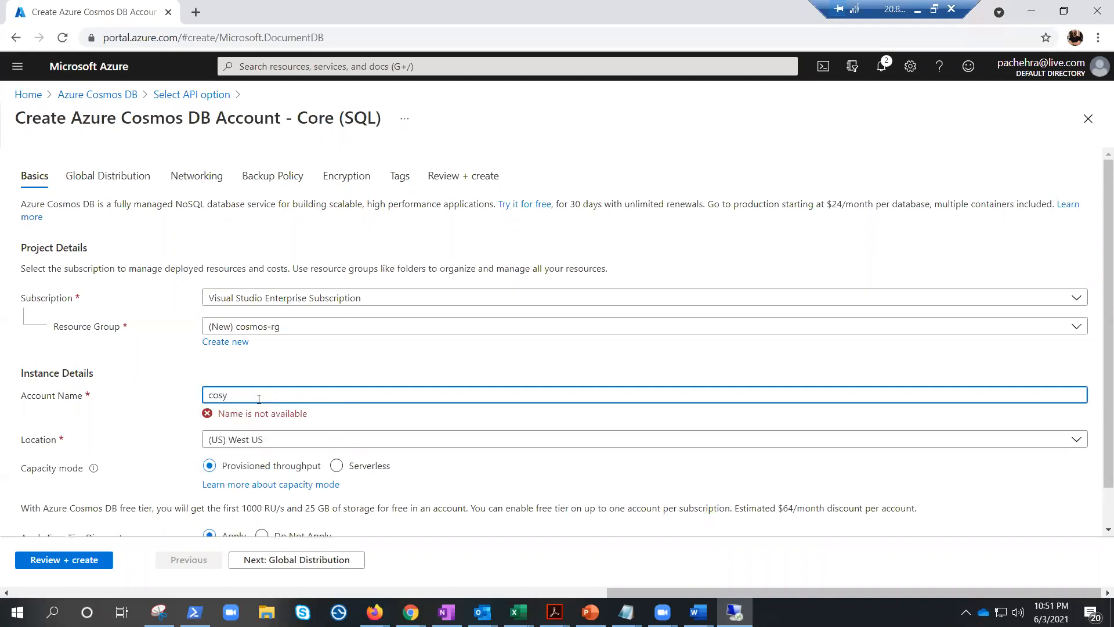
text(-accnt)
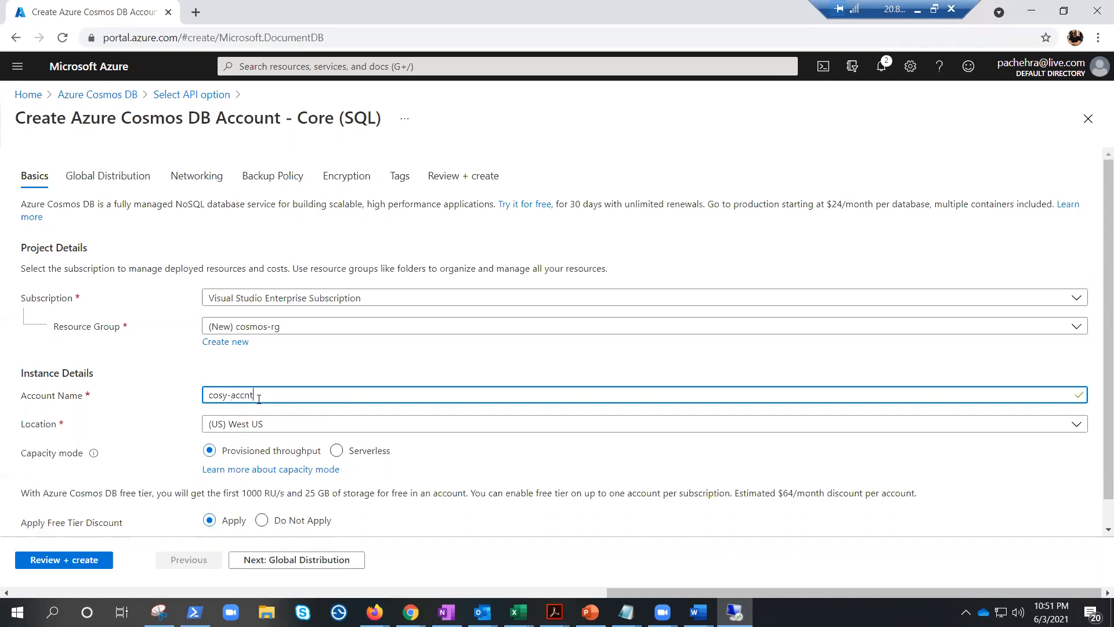
text(-321)
click(600, 430)
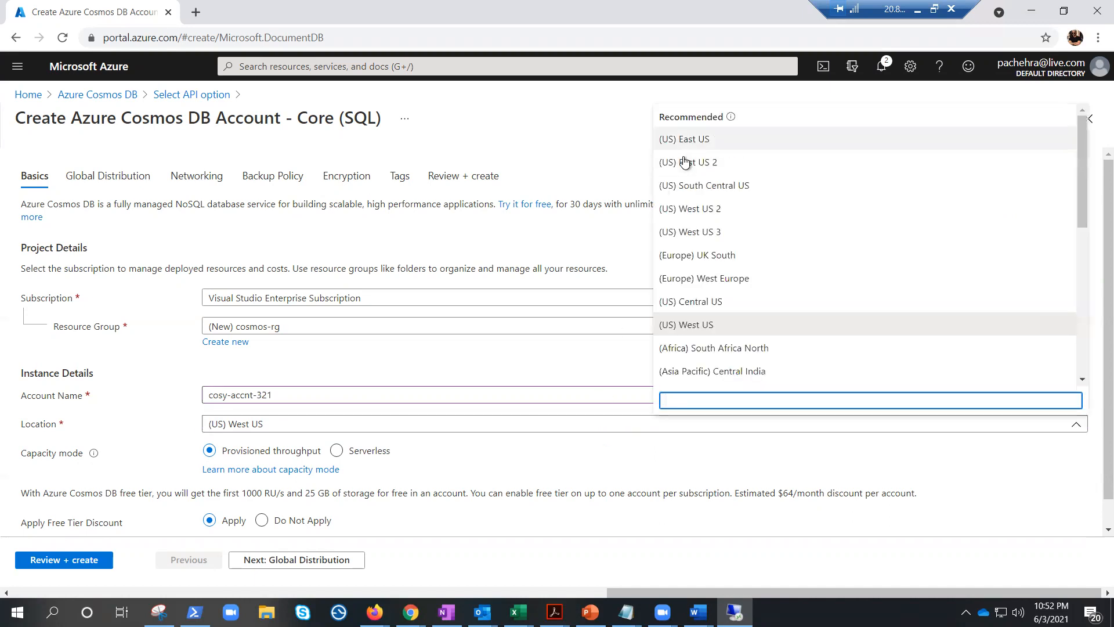
click(661, 139)
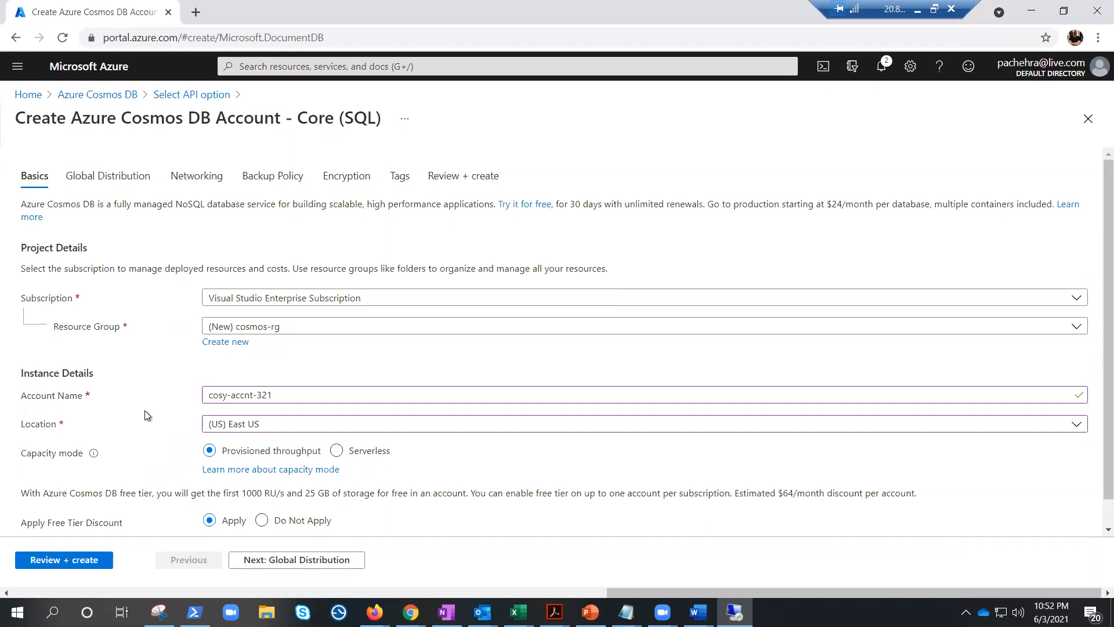
Set the free tier discount to Do Not Apply and continue to the global distribution settings.
scroll(504, 469, down, 1)
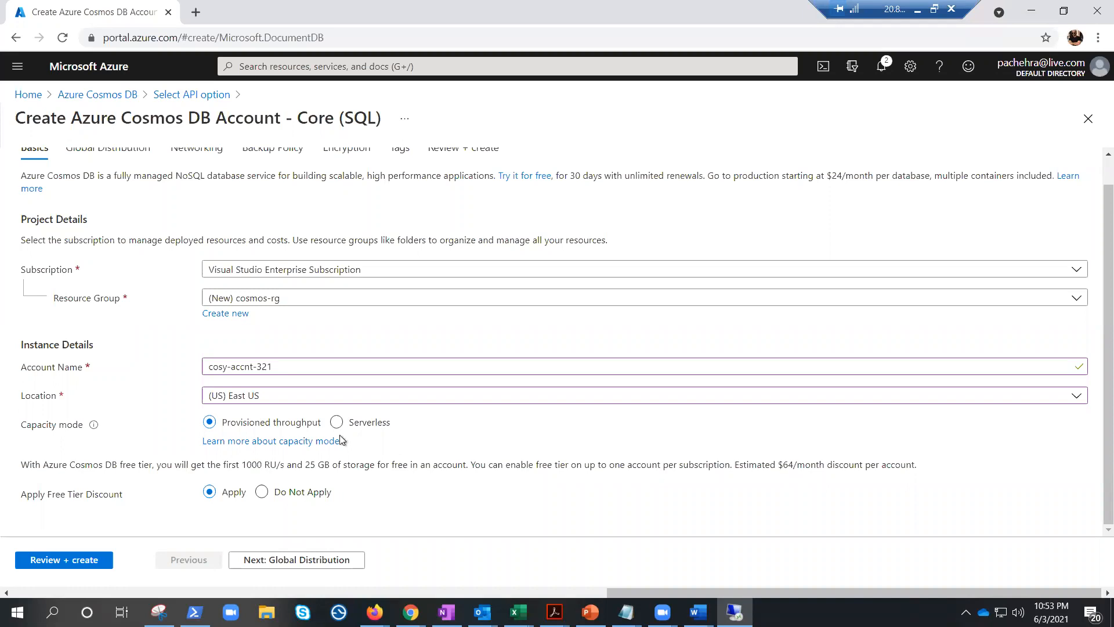
click(262, 492)
click(303, 563)
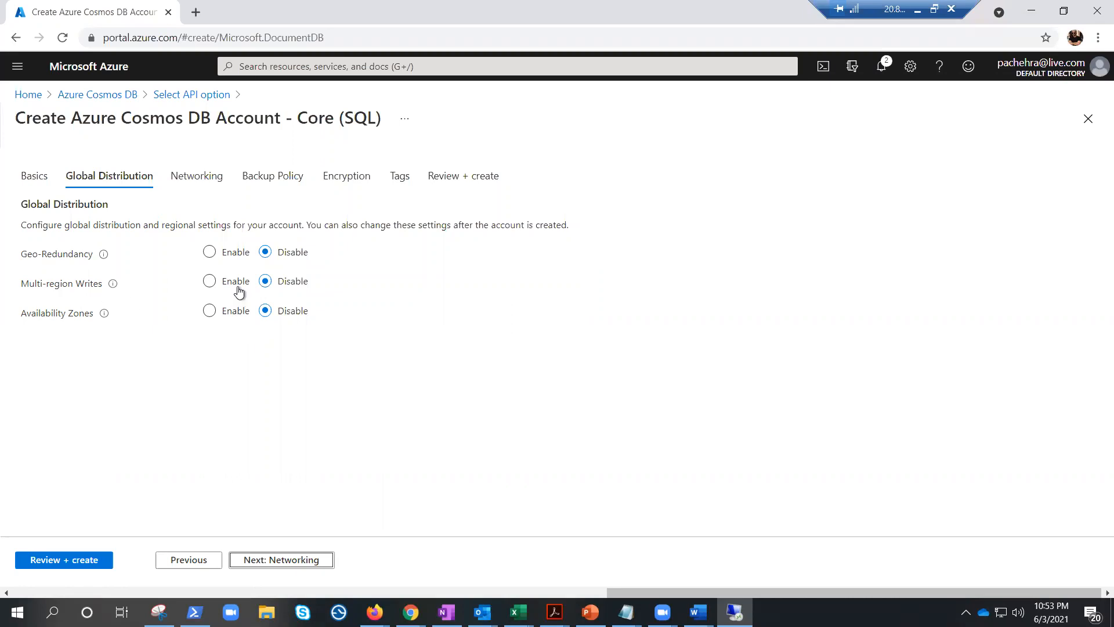
click(231, 252)
click(210, 253)
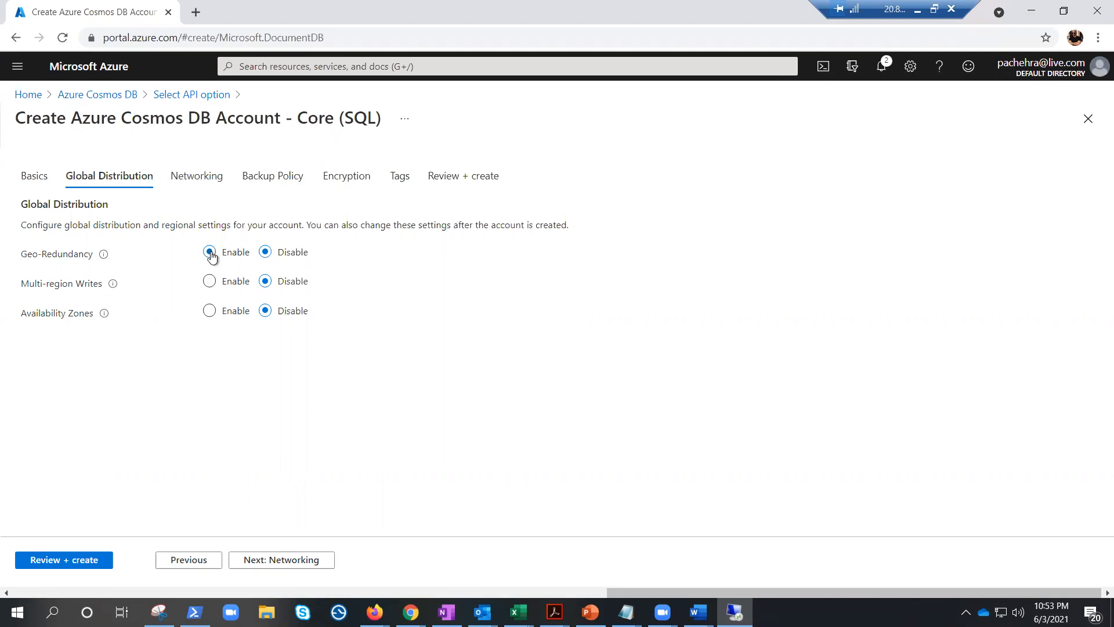
click(210, 282)
click(265, 252)
click(265, 282)
Go through the networking and backup policy settings up to encryption, keeping the default options.
click(308, 567)
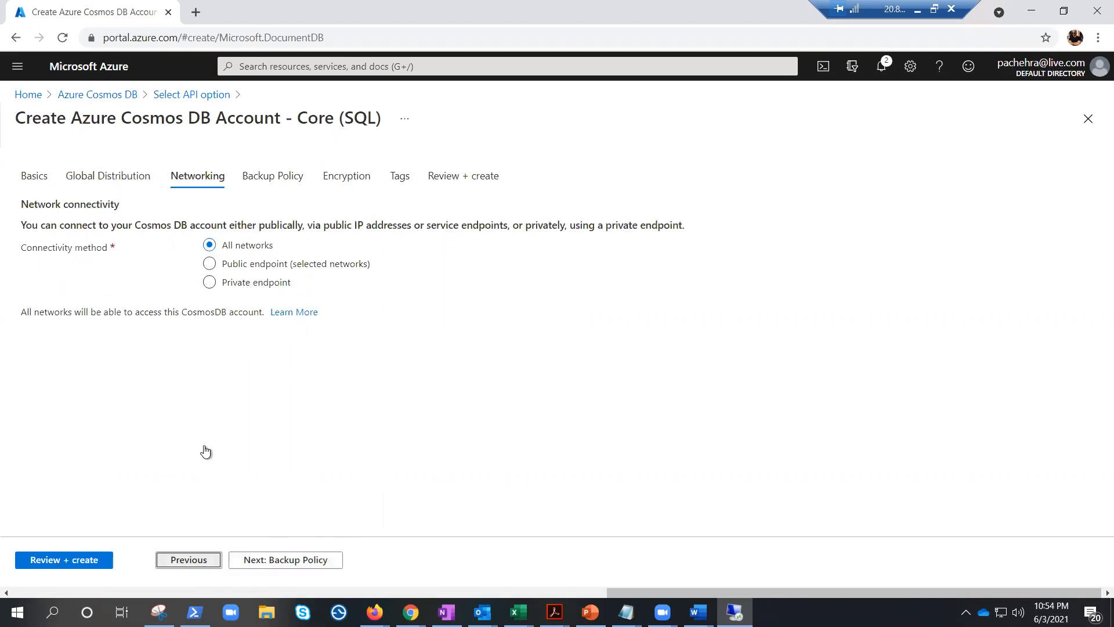
click(203, 561)
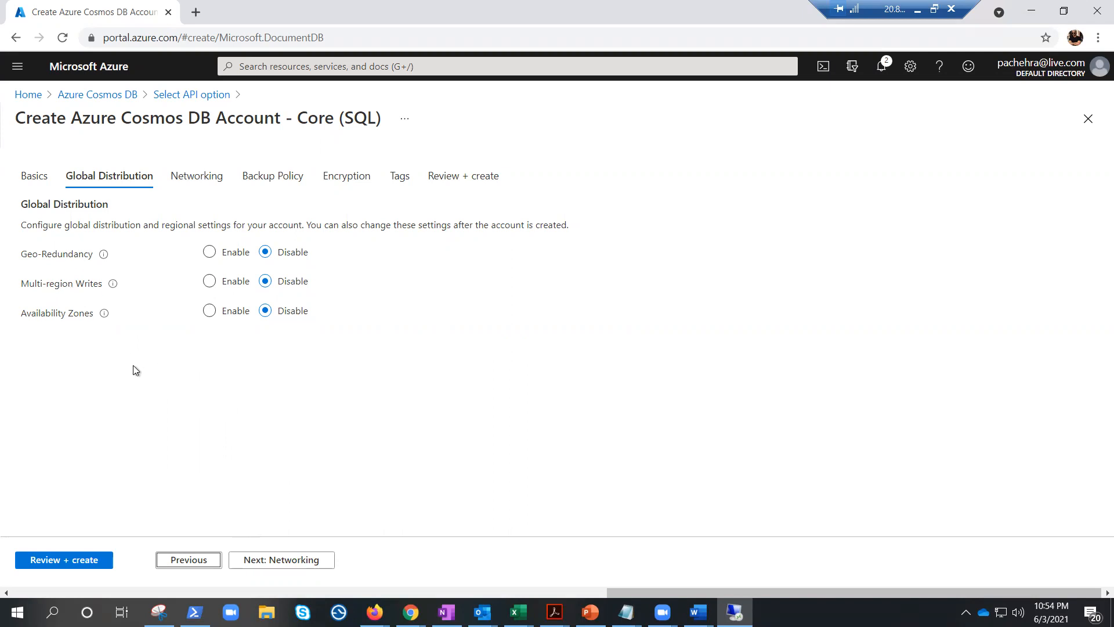
click(294, 560)
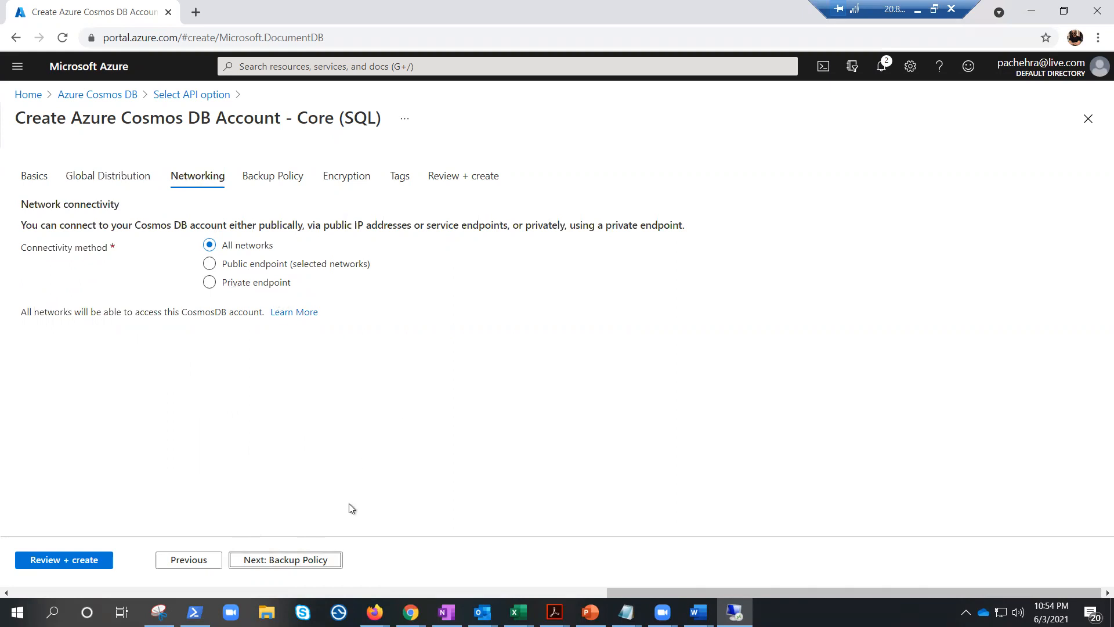
click(311, 570)
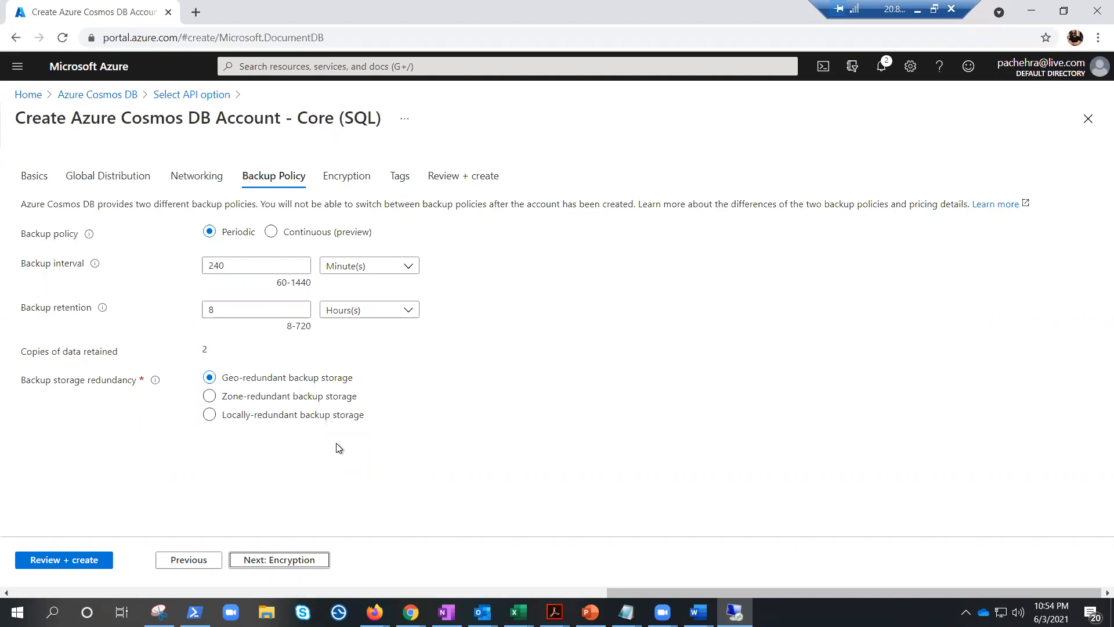
click(301, 560)
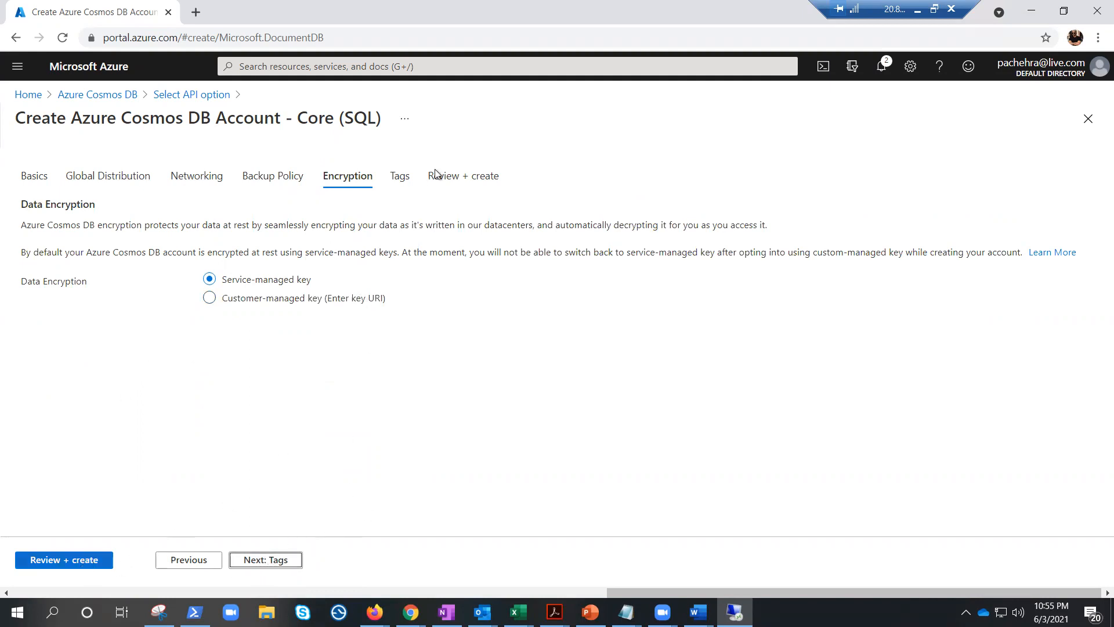
Review and create the Cosmos DB account, and open the new resource once it is deployed.
click(68, 564)
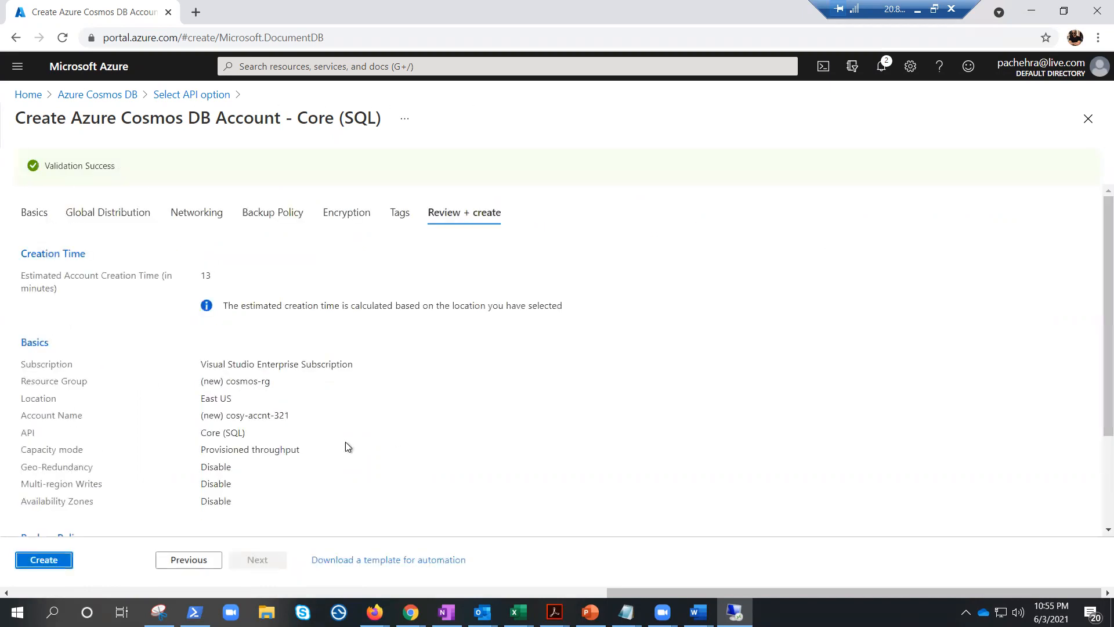
click(55, 571)
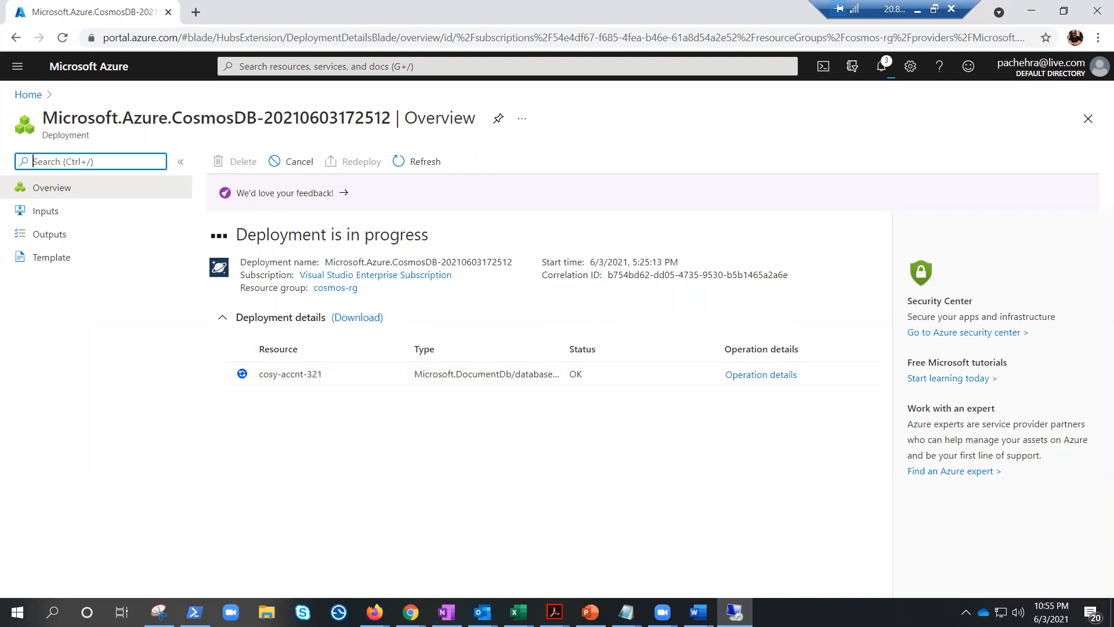
key(alt+Tab)
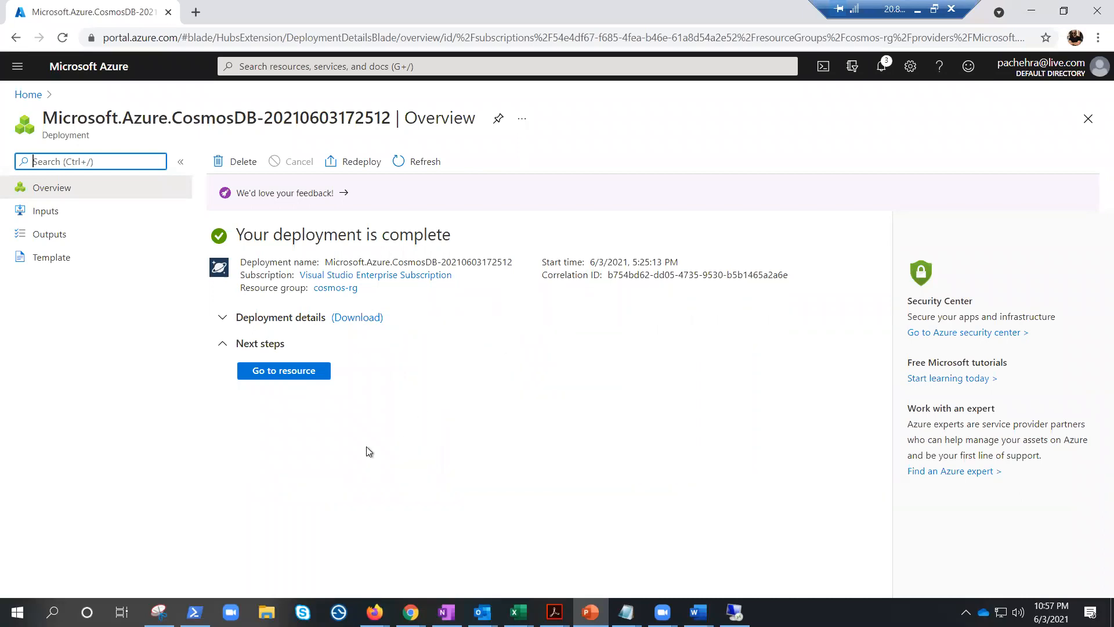
click(290, 380)
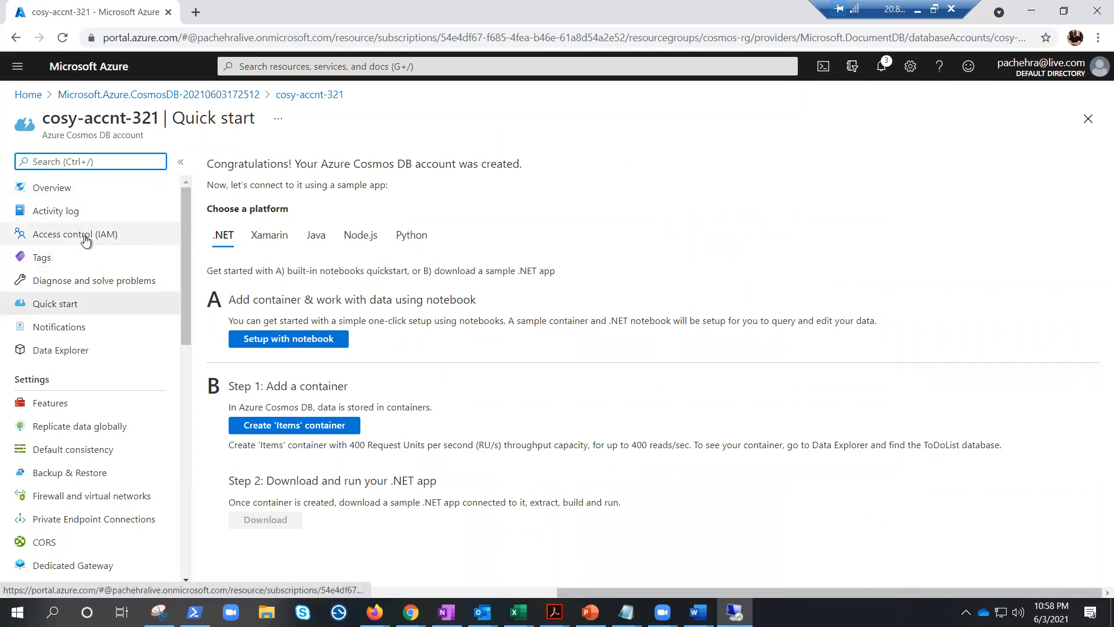
Examine the account's settings, including global data replication, default consistency and private endpoint connections.
scroll(80, 301, down, 3)
scroll(80, 321, down, 7)
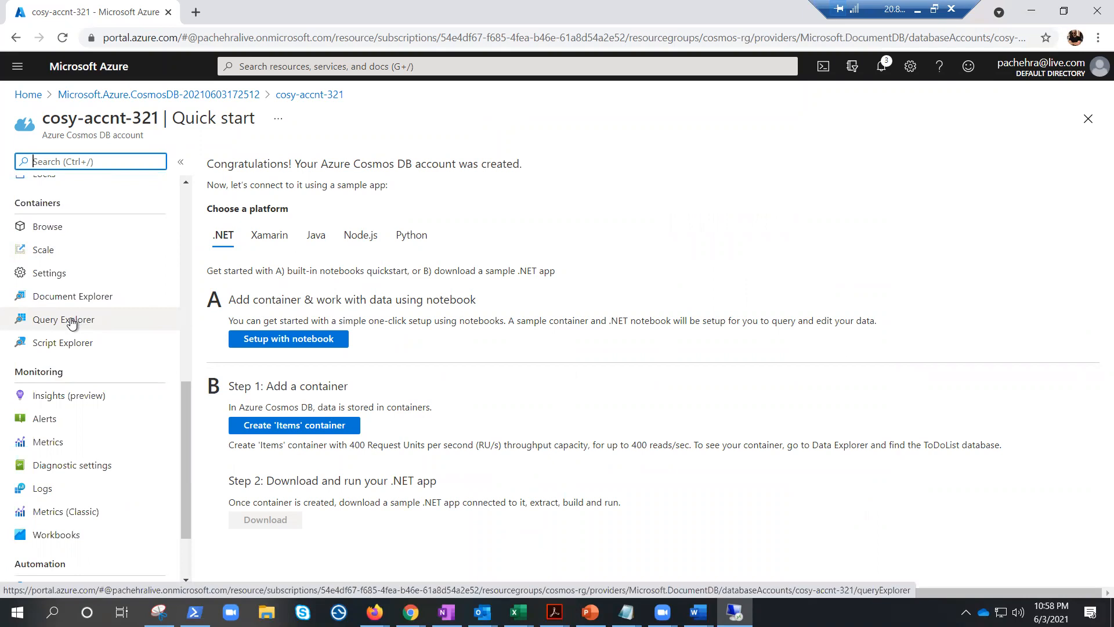
scroll(98, 418, up, 8)
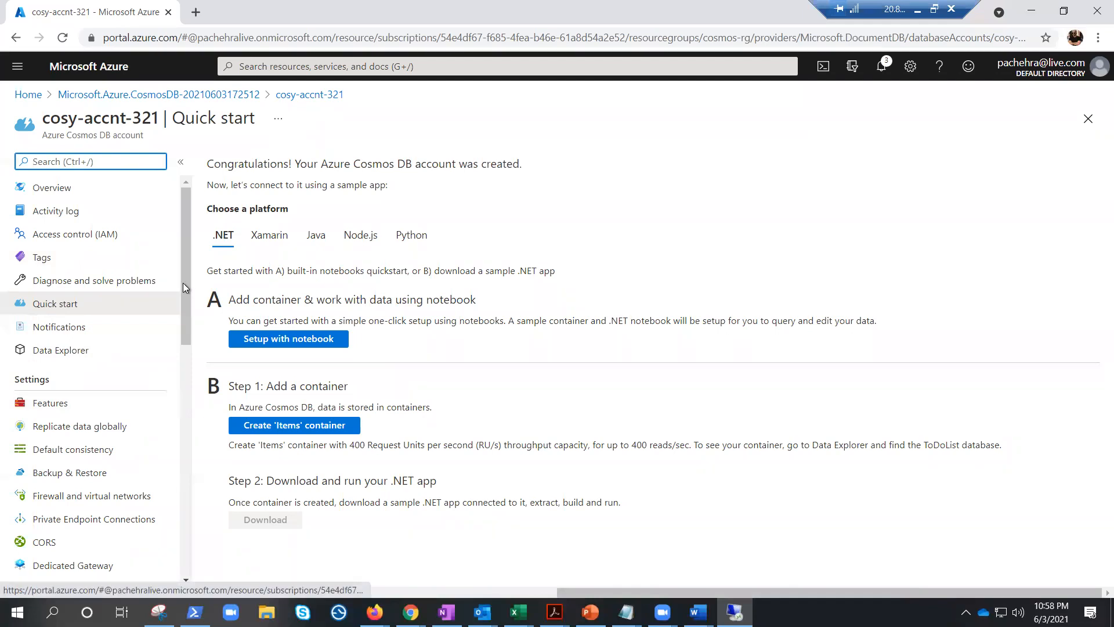
drag(186, 304, 187, 343)
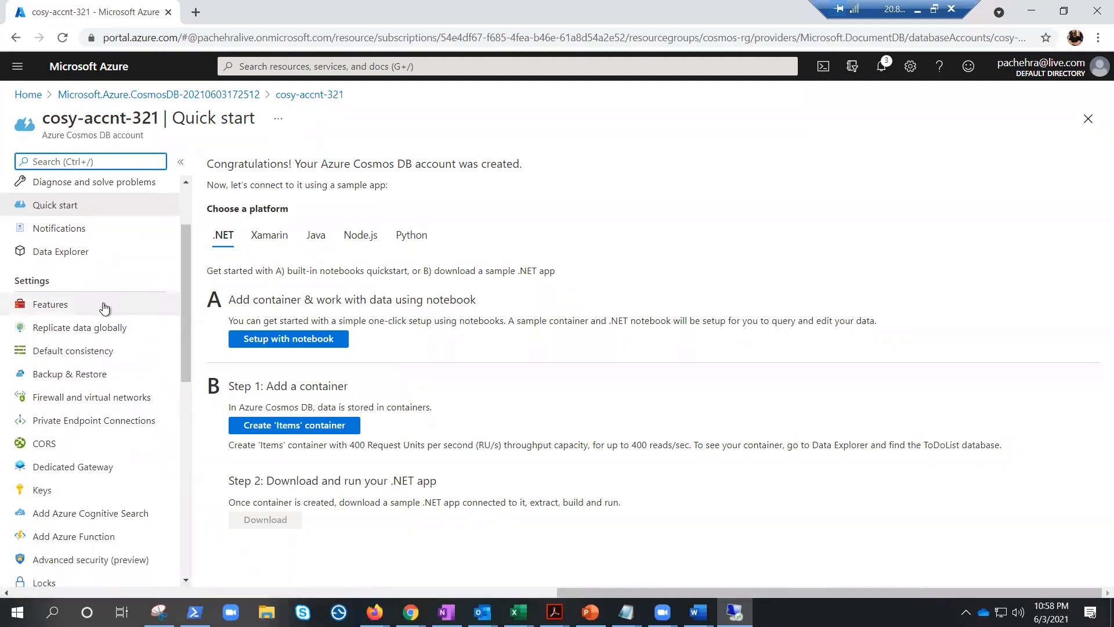
click(71, 328)
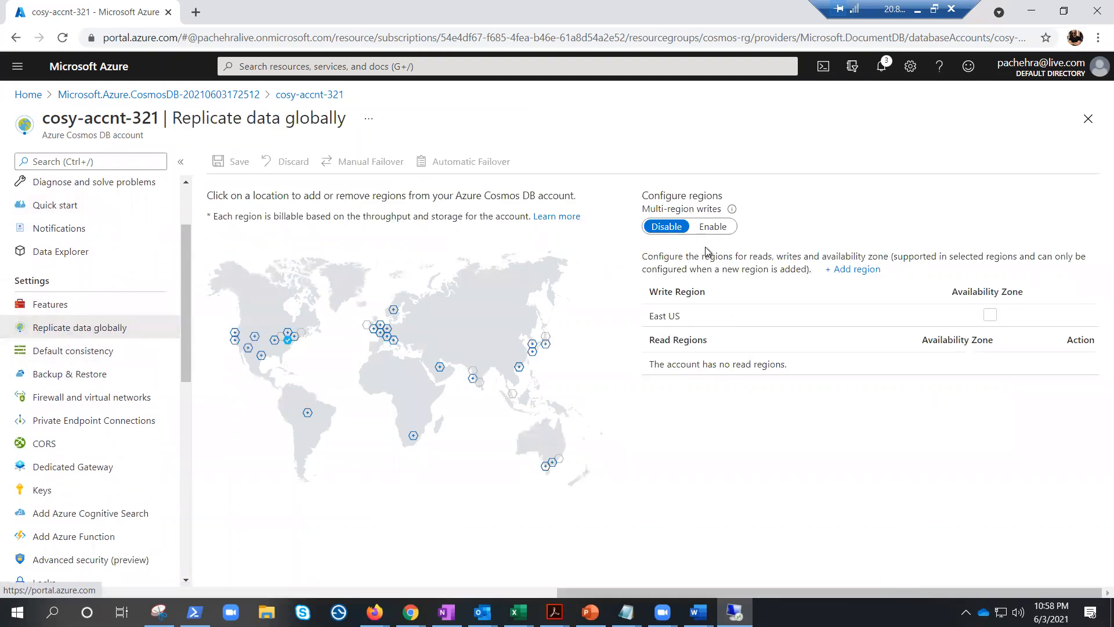
click(69, 356)
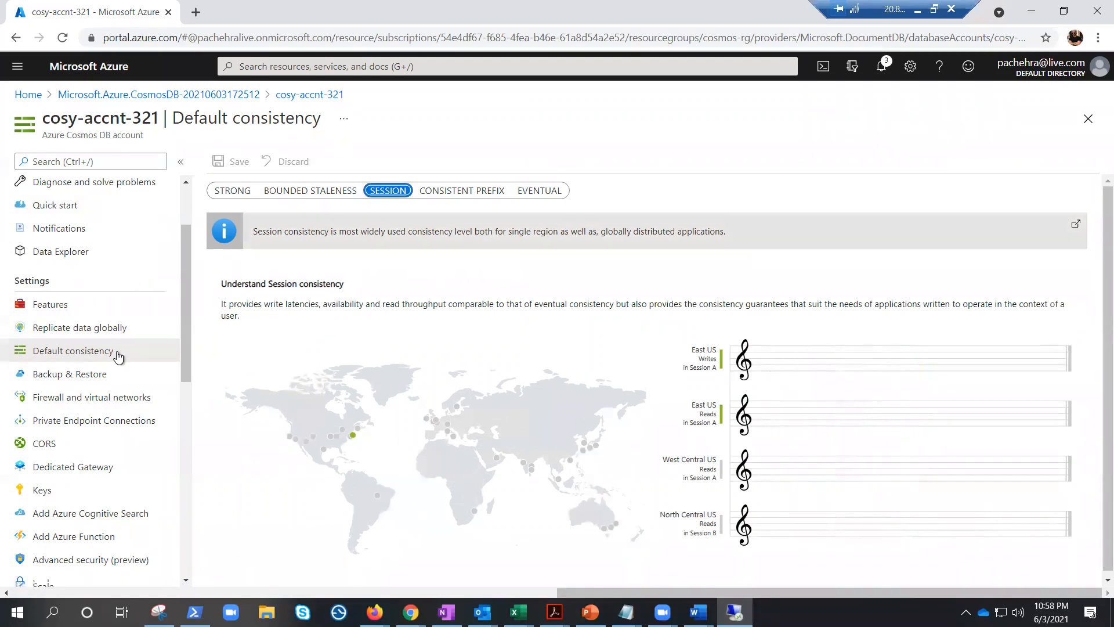
scroll(118, 356, down, 3)
scroll(93, 366, up, 2)
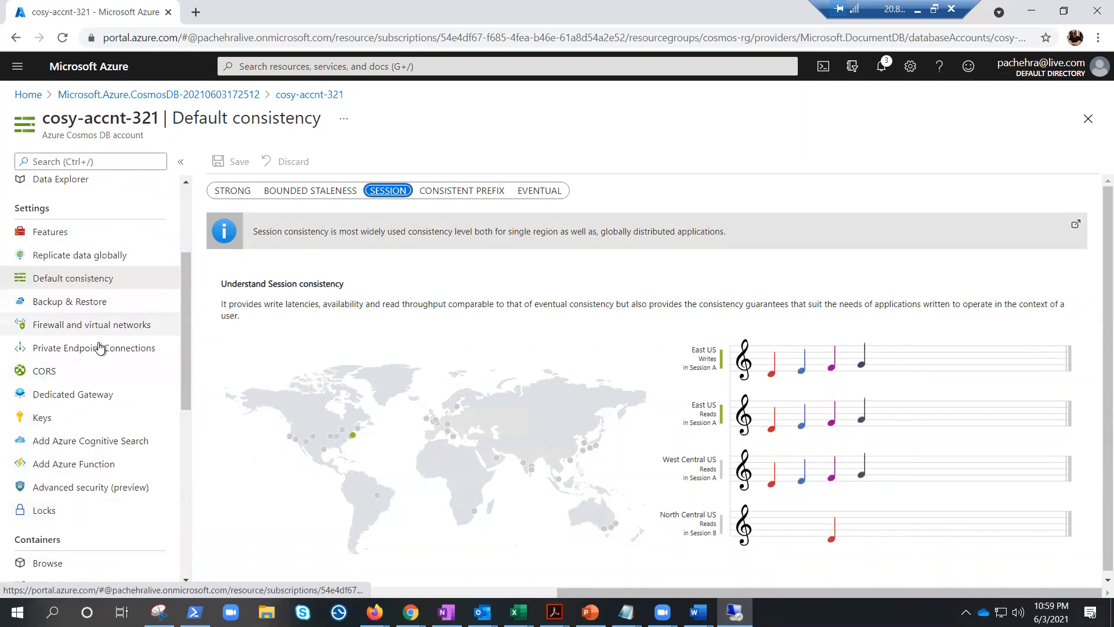
click(97, 349)
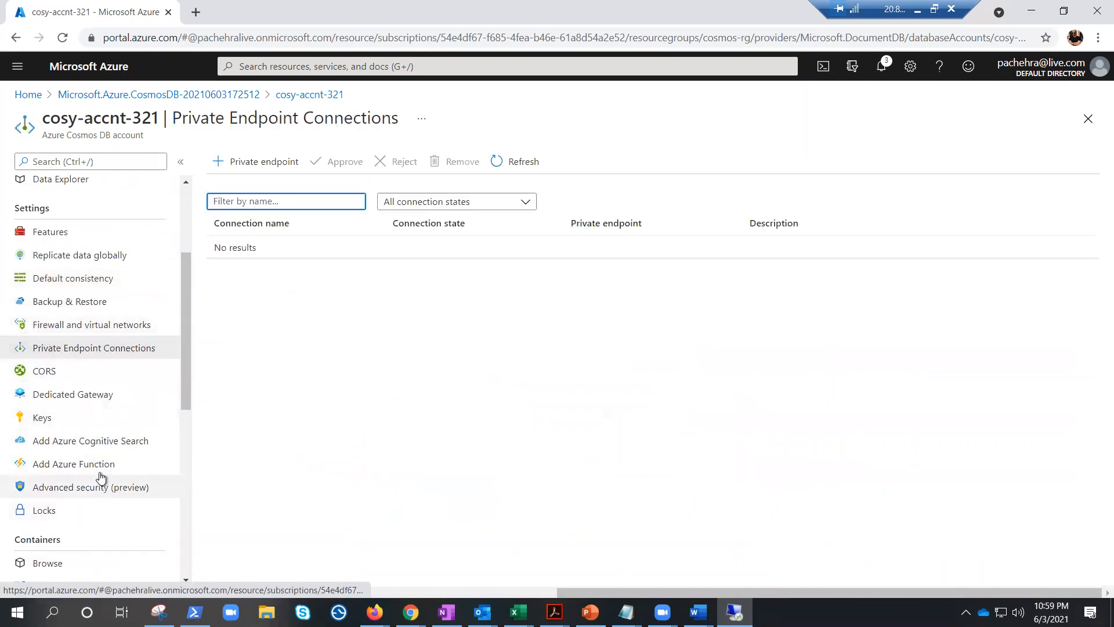
scroll(70, 348, up, 3)
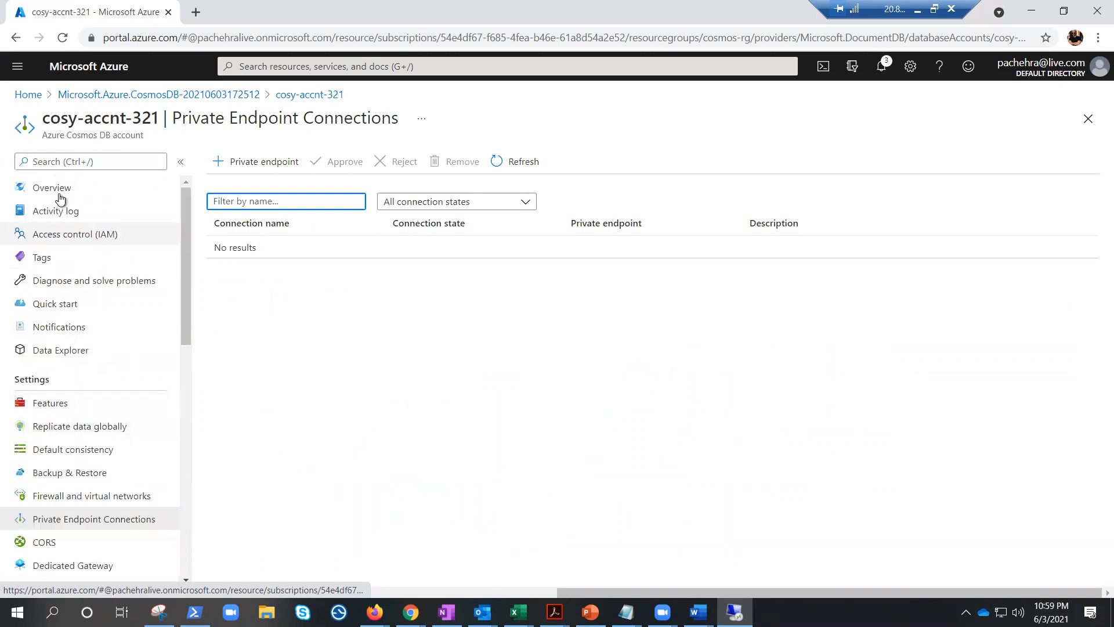
Start adding a container from the account overview and examine its database, throughput, container id and partition key options.
click(60, 198)
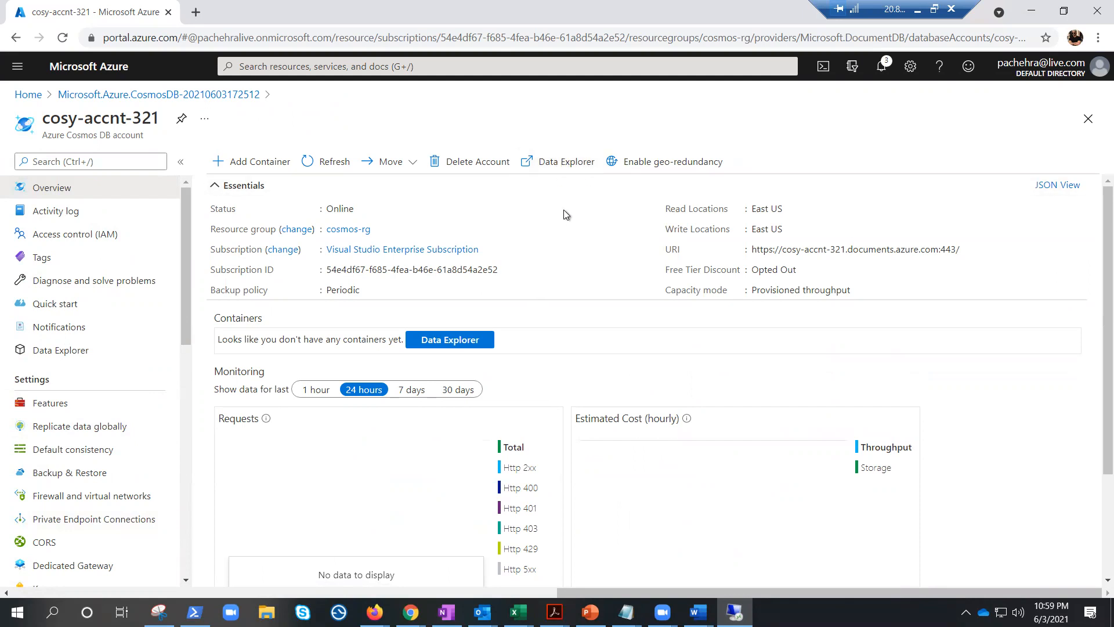
click(270, 165)
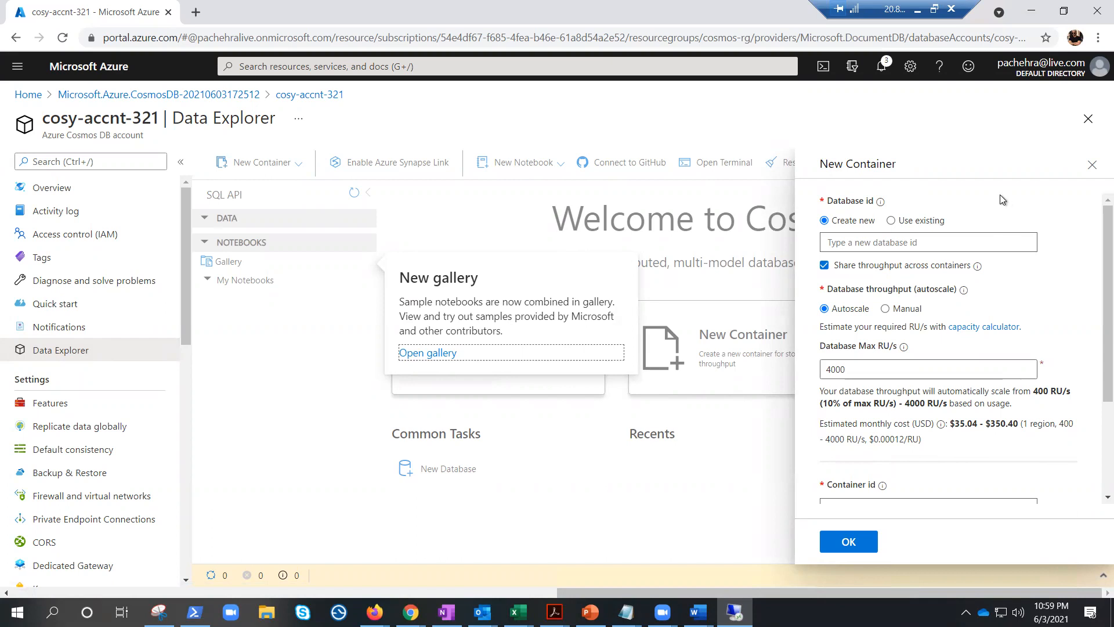
scroll(978, 371, down, 3)
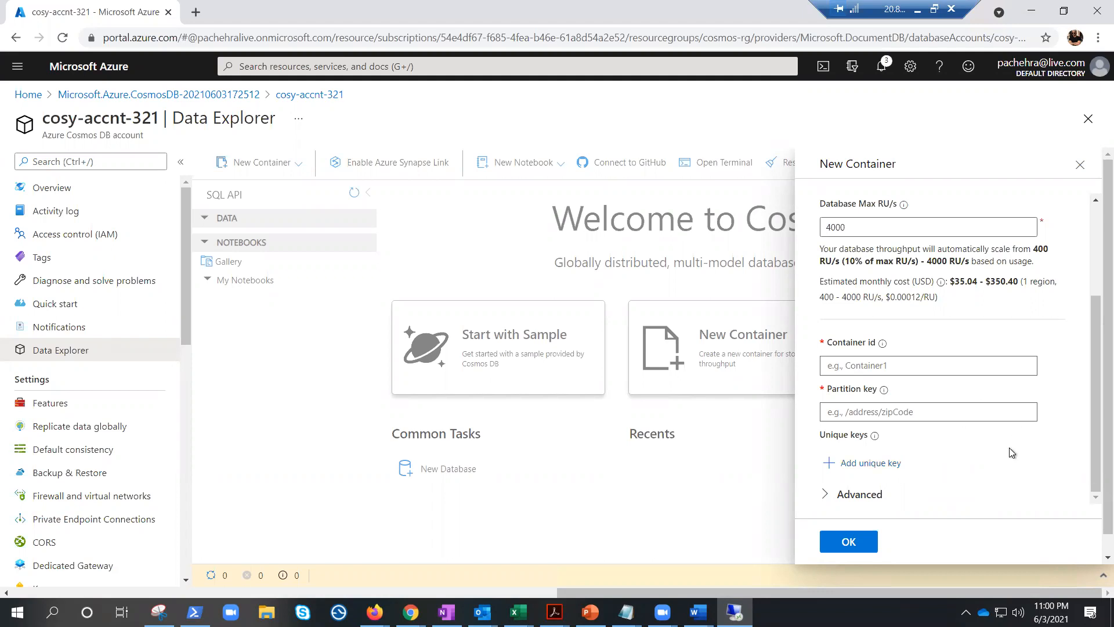
scroll(921, 311, up, 3)
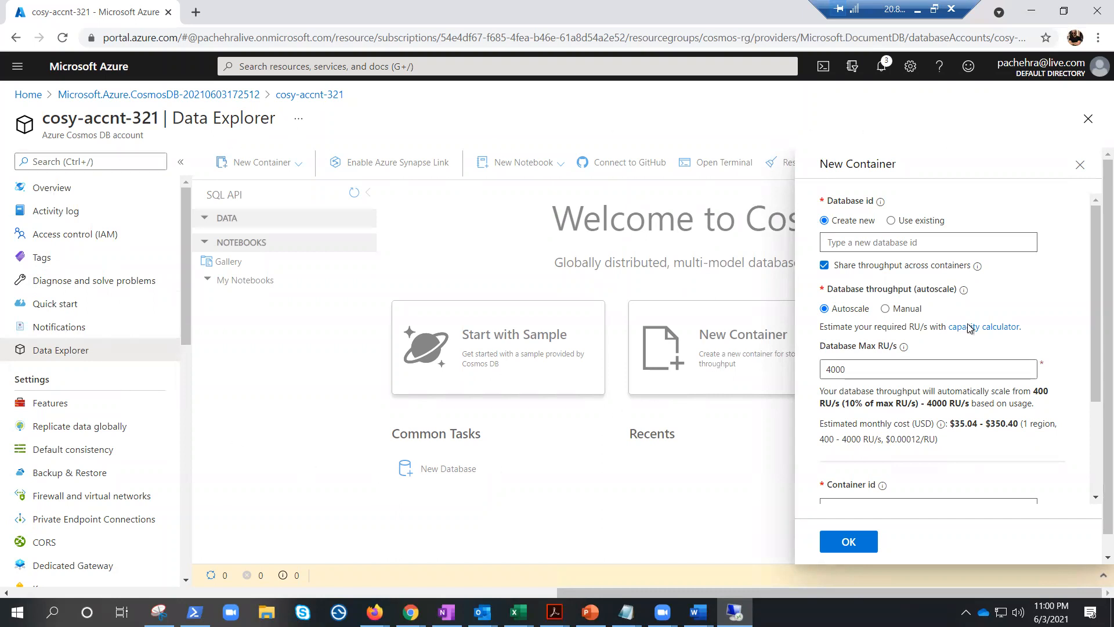
click(1081, 165)
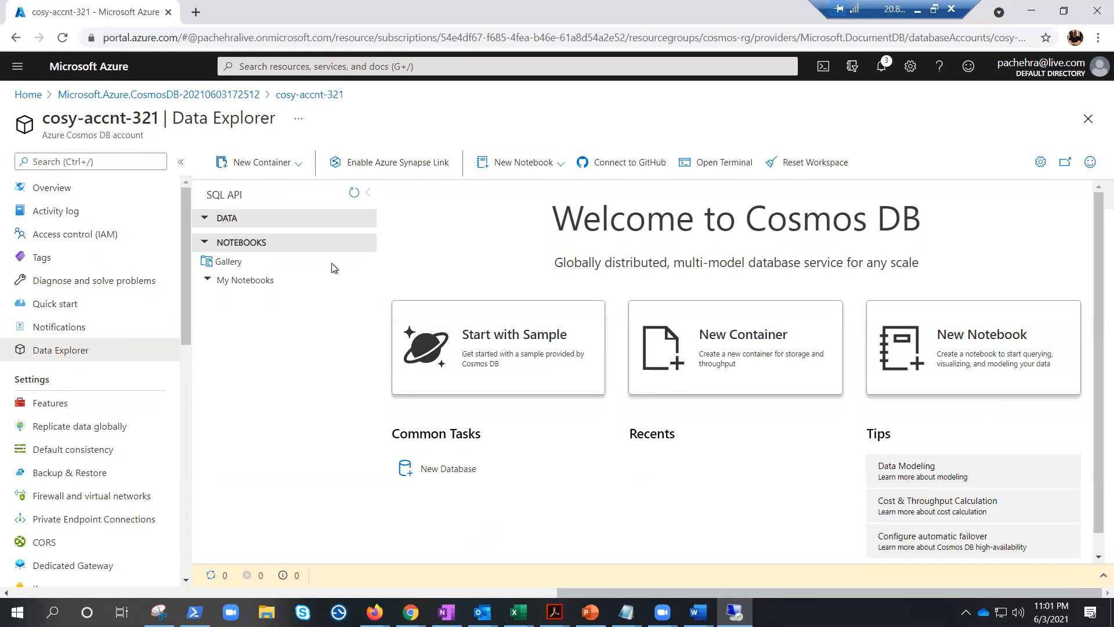
click(261, 162)
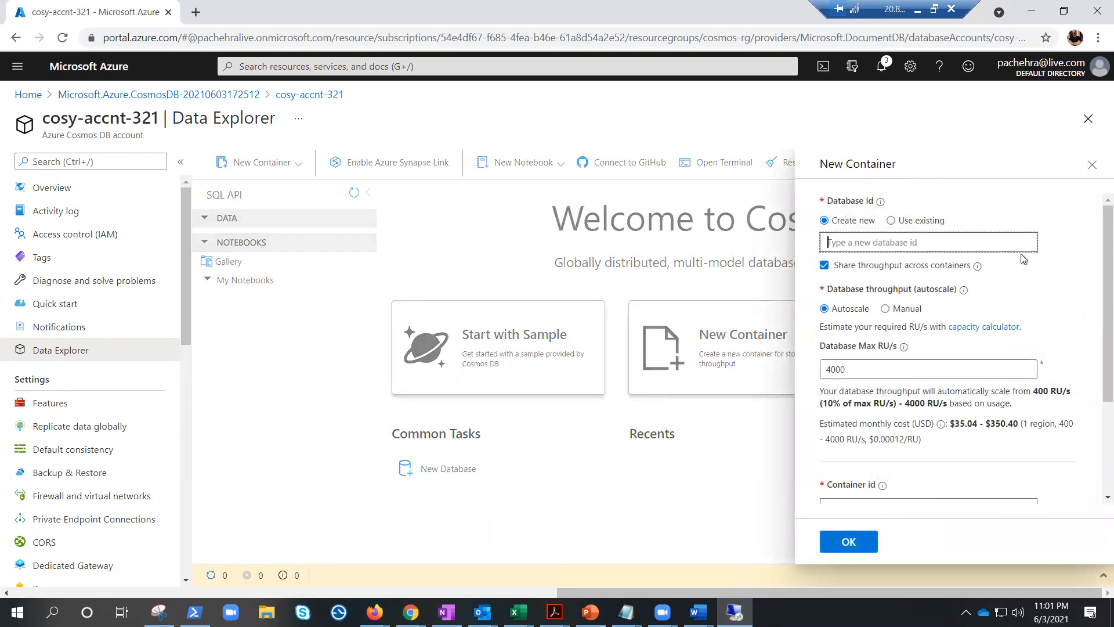
scroll(954, 357, down, 3)
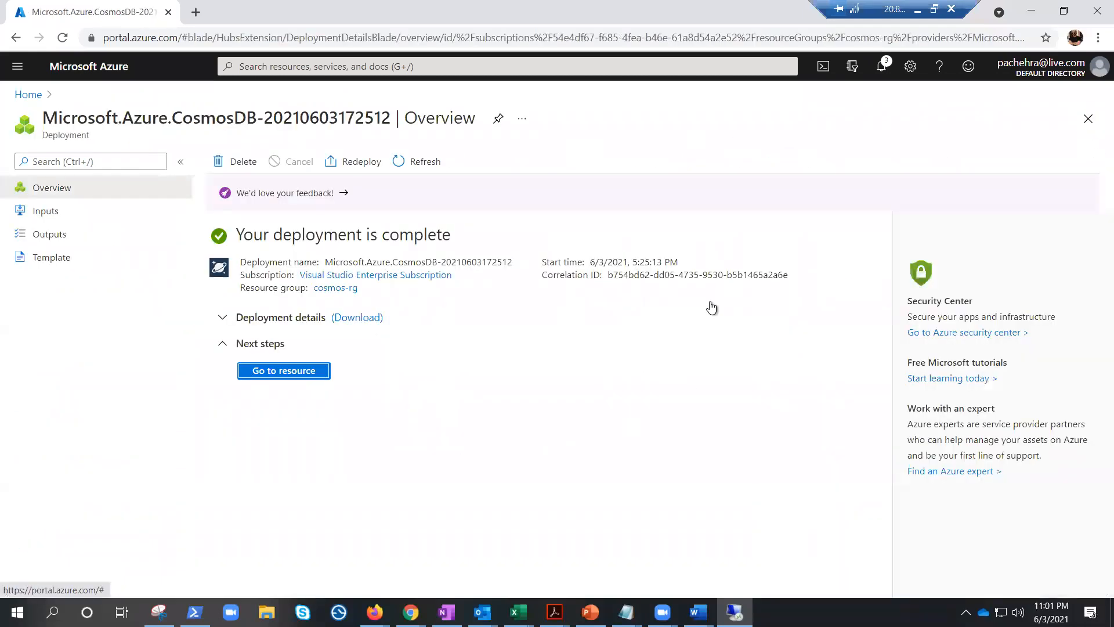
Reopen the Cosmos DB account resource from its completed deployment.
click(296, 374)
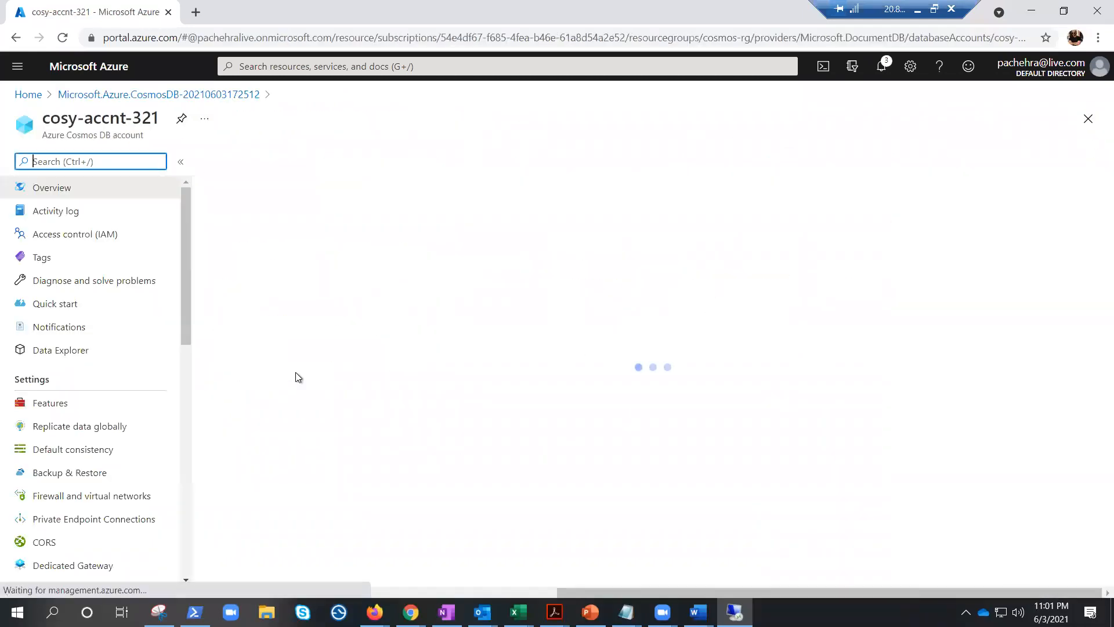